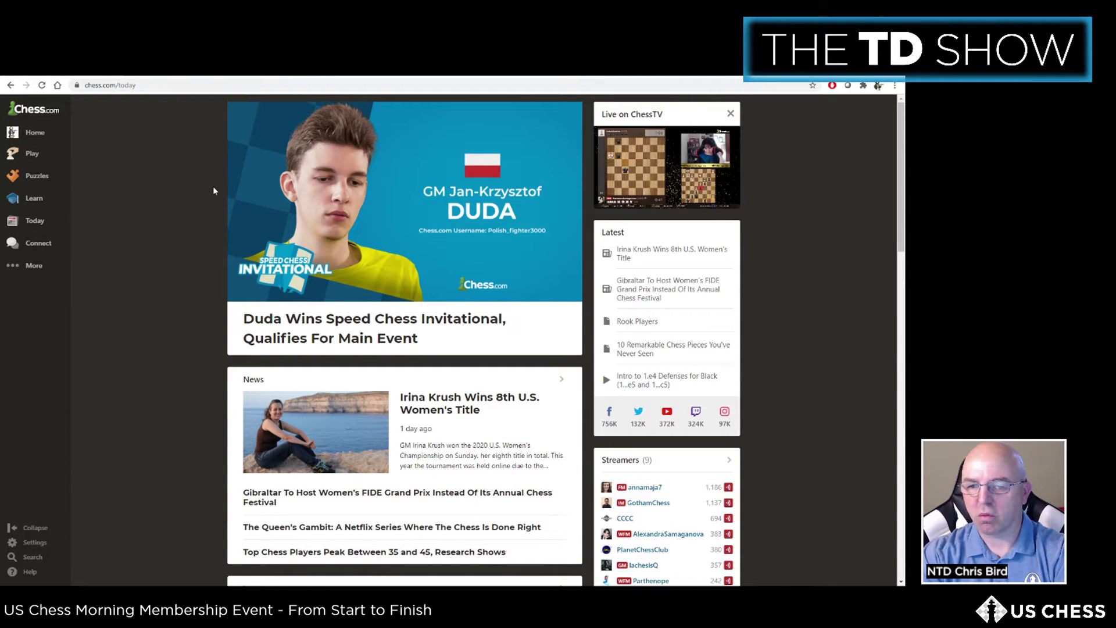
# Step: From My Clubs, open Create a Club and try submitting the empty club form
pyautogui.moveTo(40, 244)
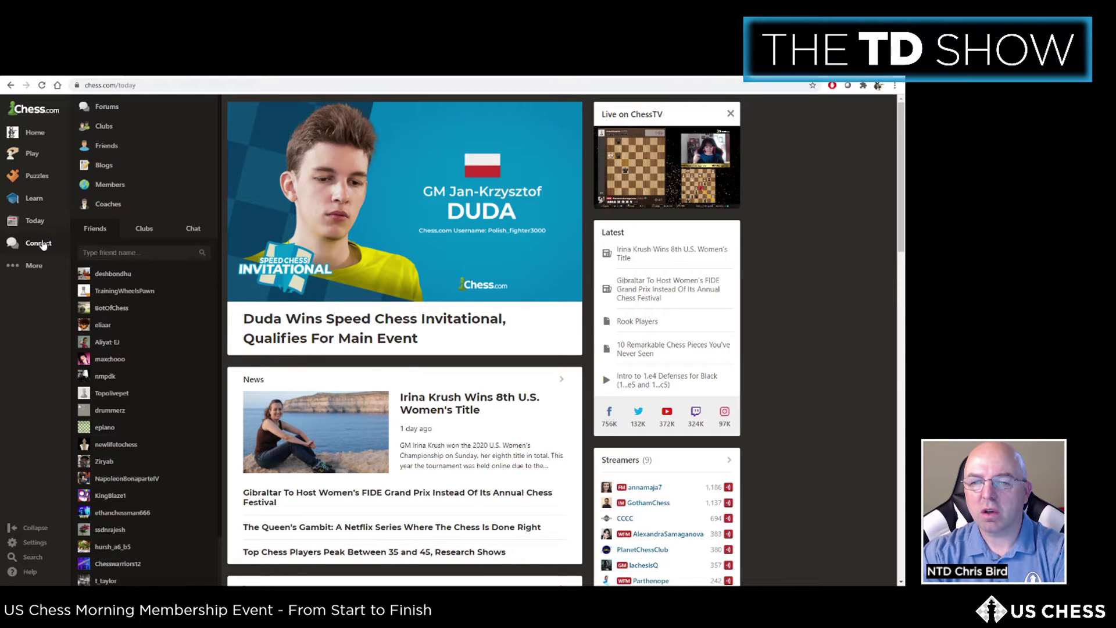
pyautogui.click(103, 126)
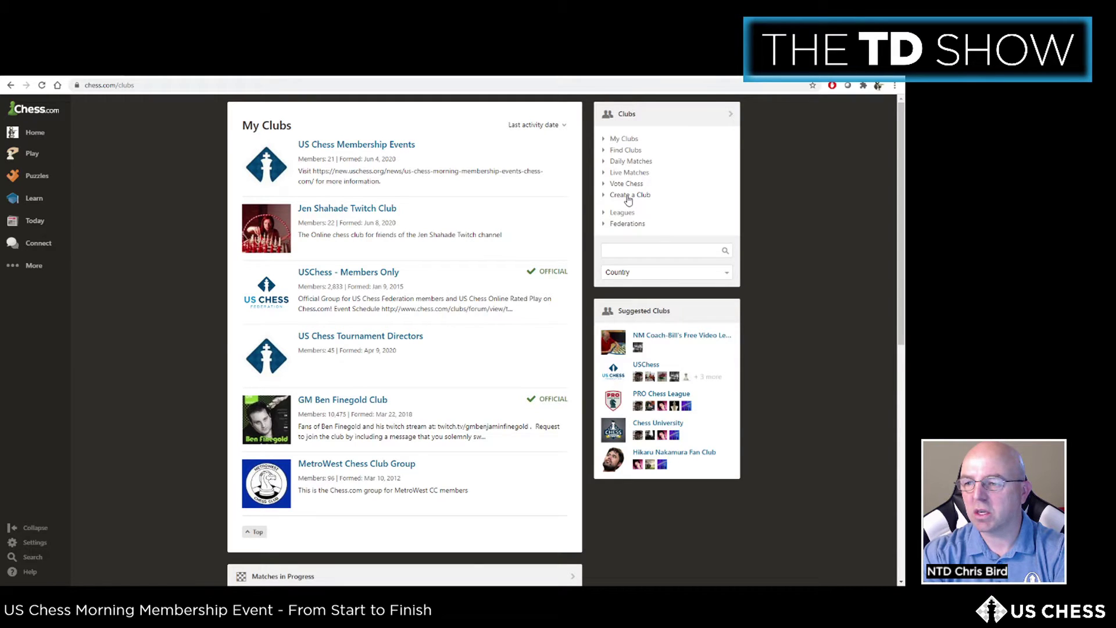
pyautogui.click(628, 198)
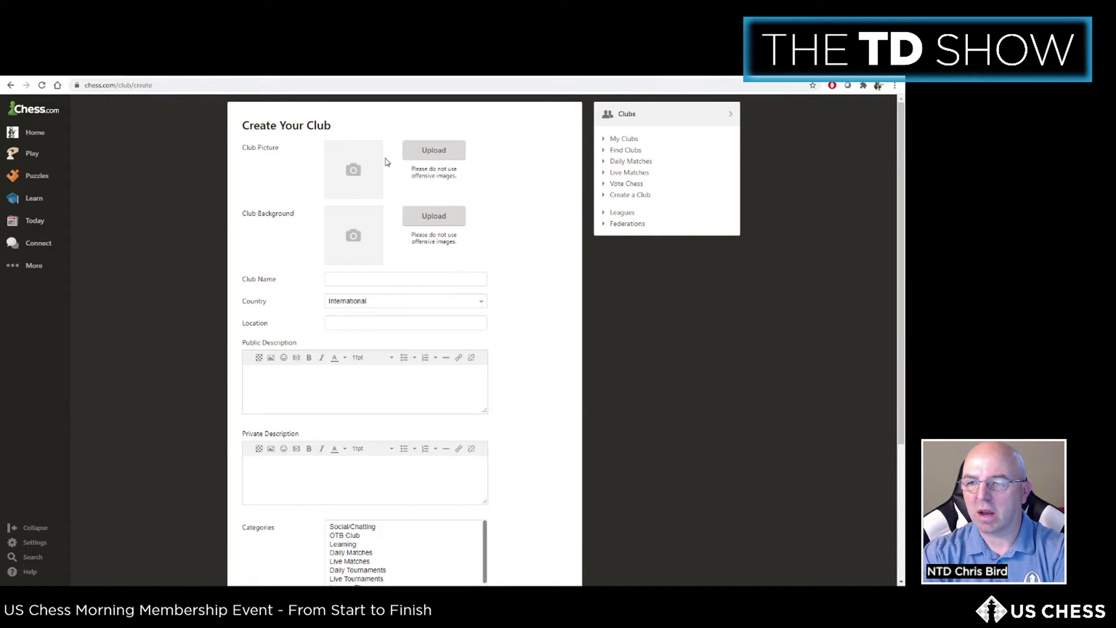
pyautogui.scroll(-3, 434, 411)
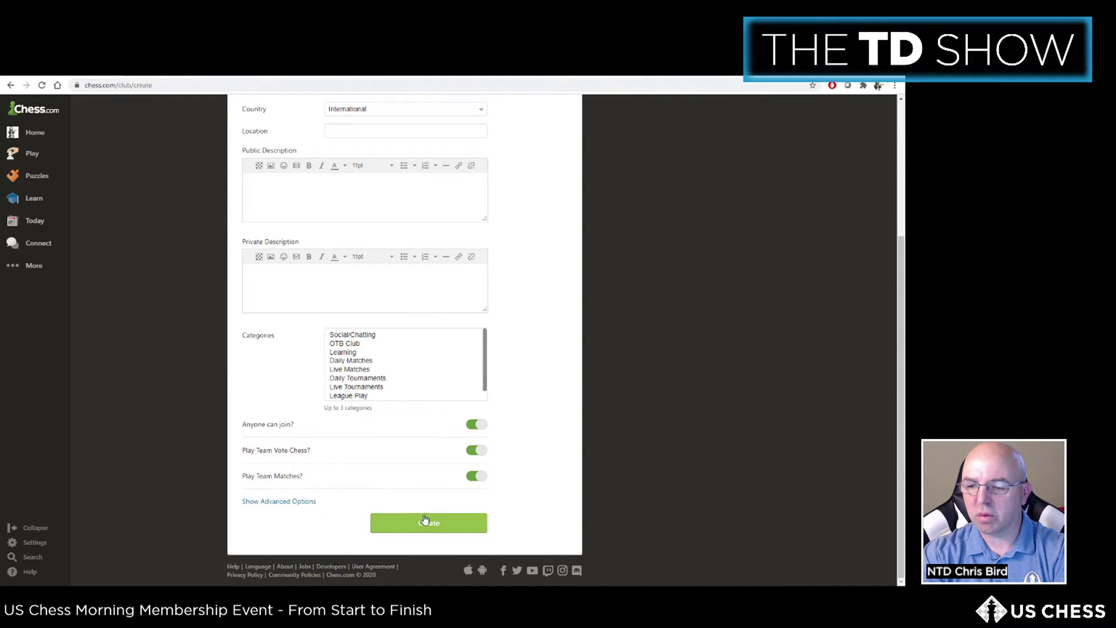
pyautogui.click(424, 520)
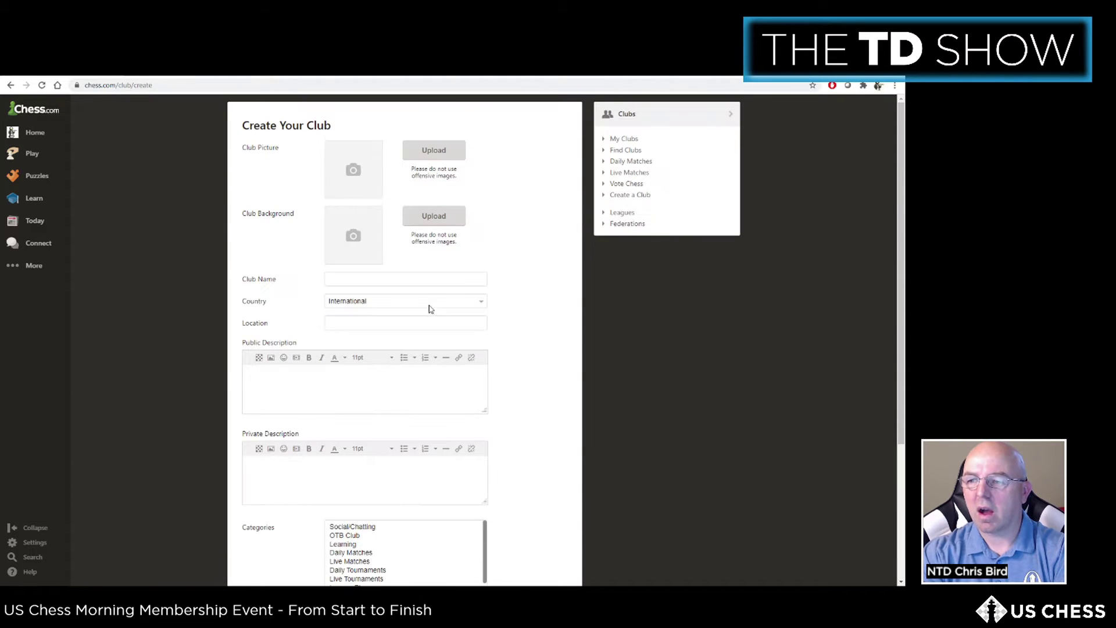
# Step: Return to My Clubs and open the US Chess Membership Events club page
pyautogui.moveTo(36, 244)
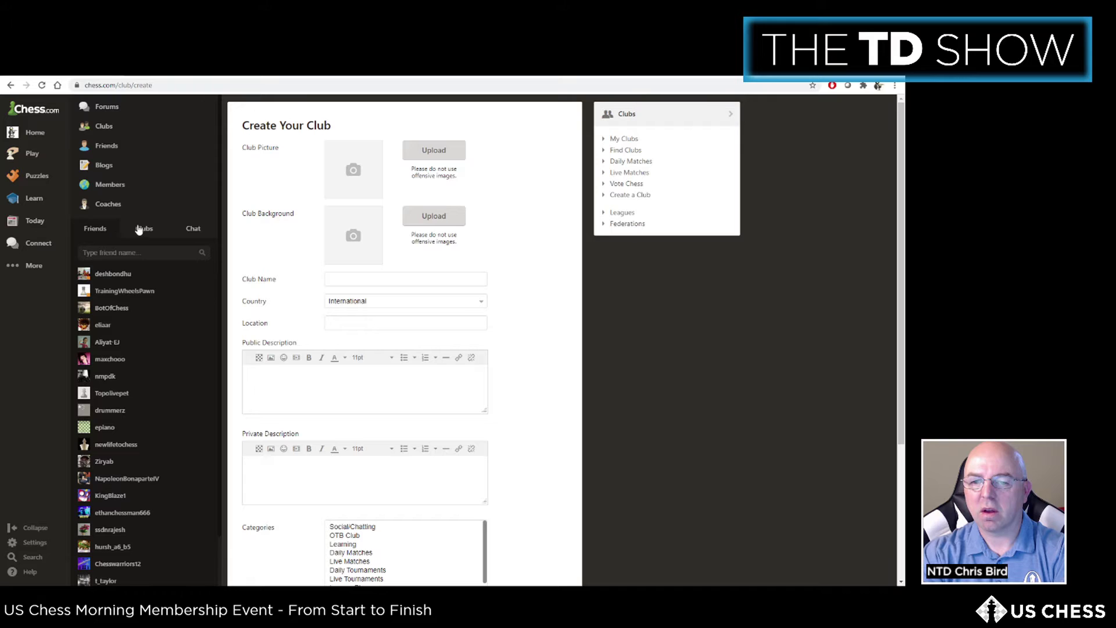
pyautogui.click(103, 125)
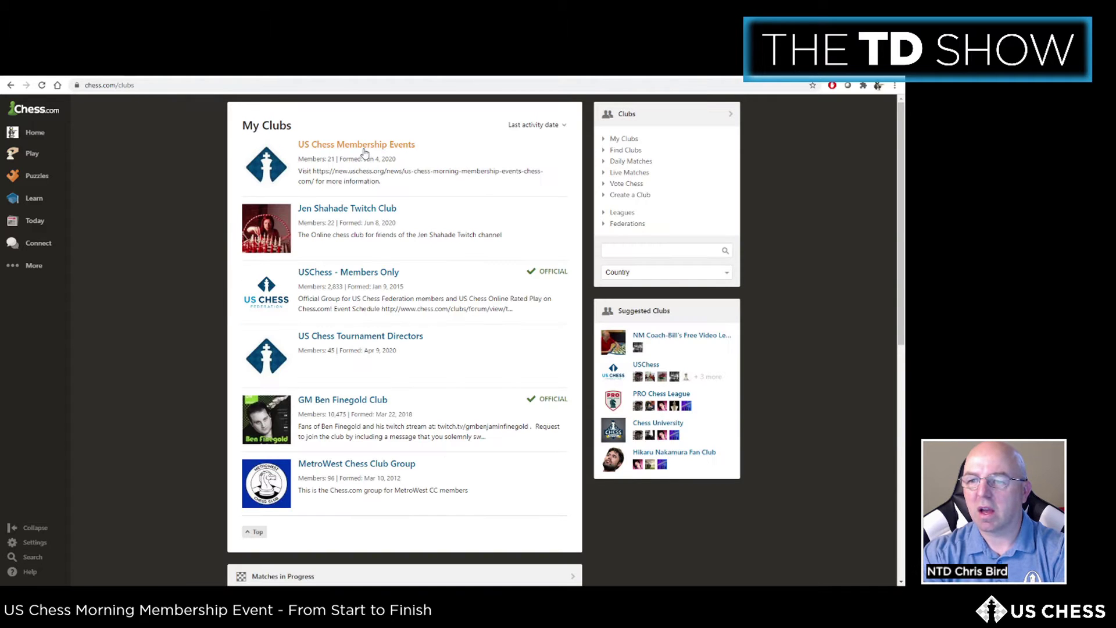
pyautogui.click(366, 145)
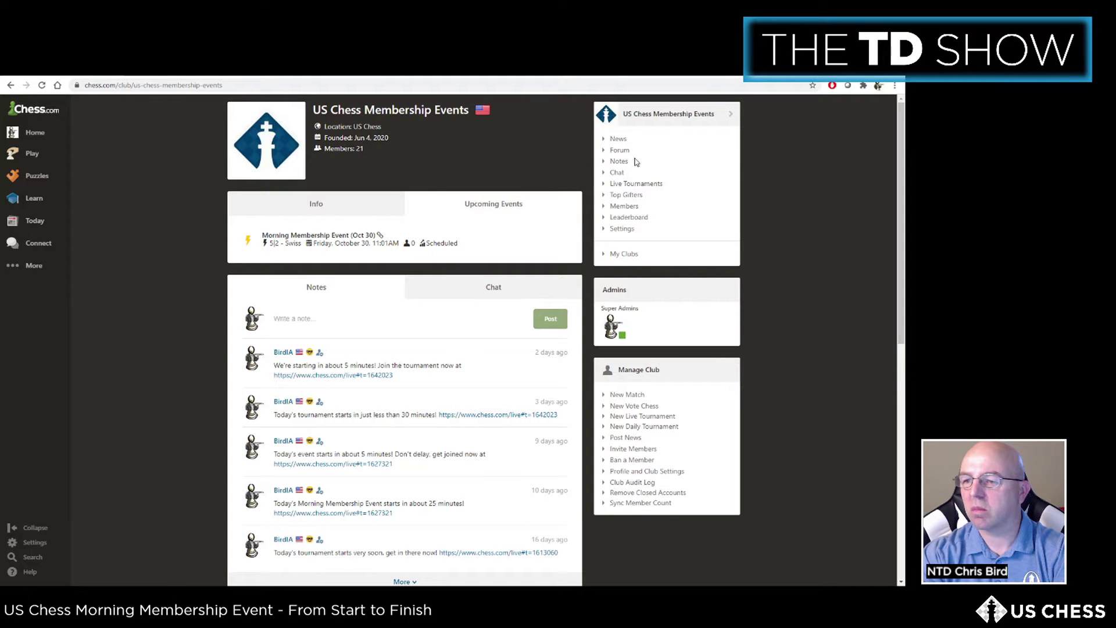
# Step: Read the club's Info tab event details, then edit the address to go to events4chess.com
pyautogui.click(303, 205)
pyautogui.scroll(-3, 448, 326)
pyautogui.scroll(3, 451, 356)
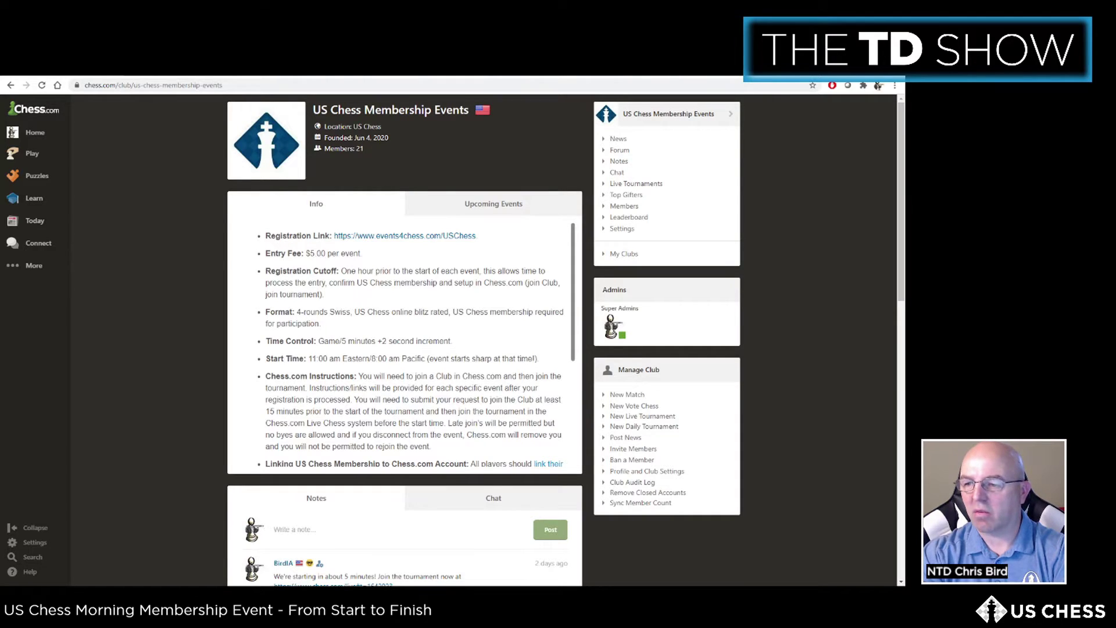
pyautogui.click(181, 86)
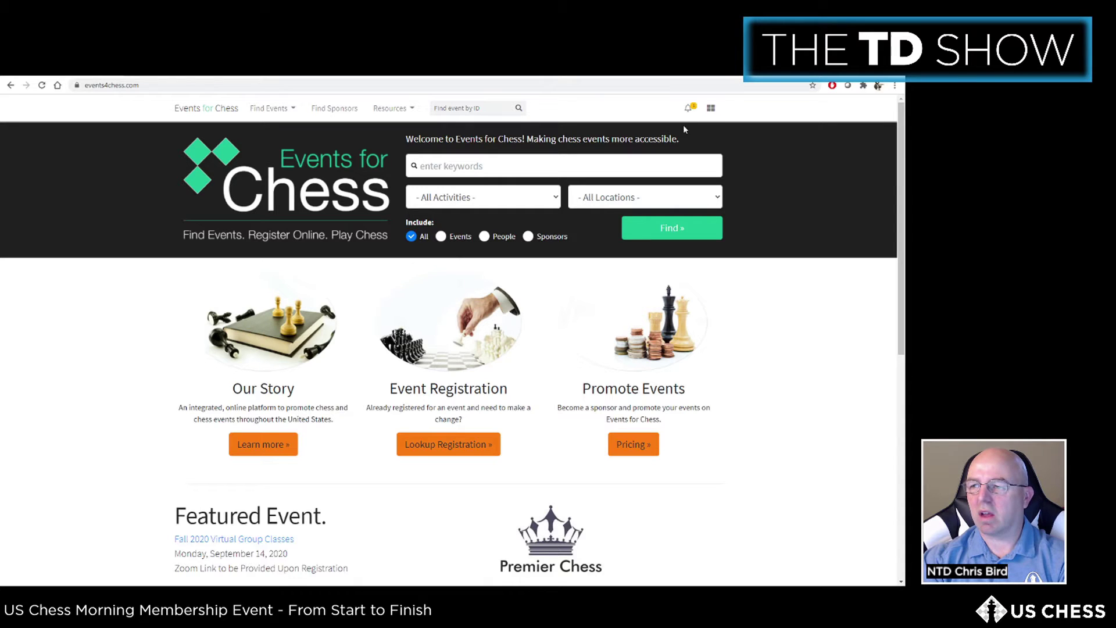
# Step: Start a new event from the My Account dashboard's Events section
pyautogui.click(710, 108)
pyautogui.click(816, 139)
pyautogui.click(41, 210)
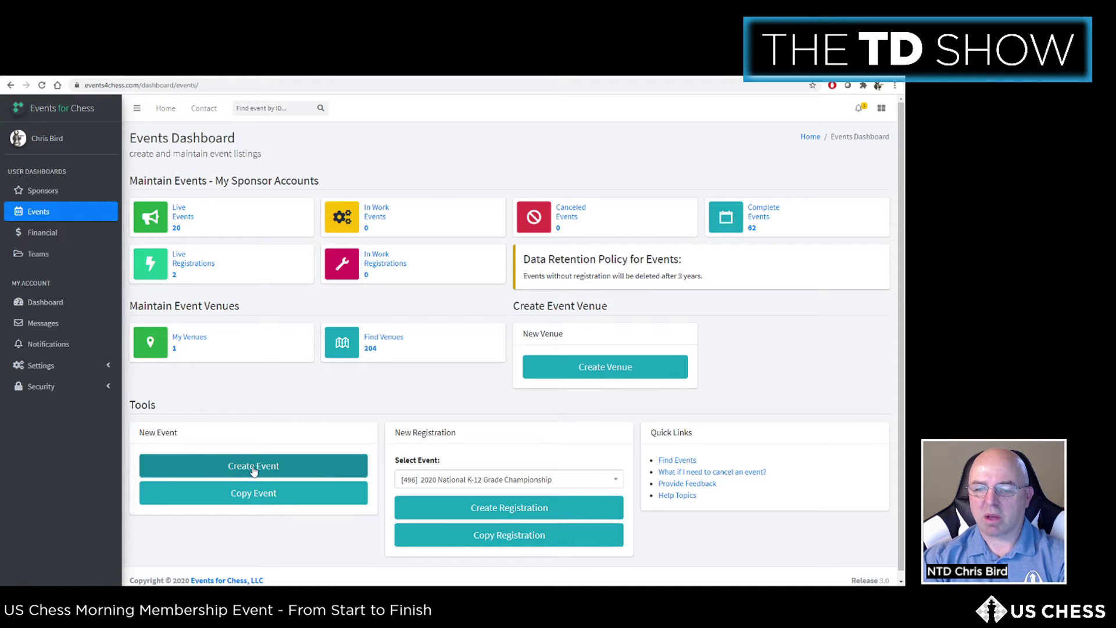
pyautogui.click(253, 466)
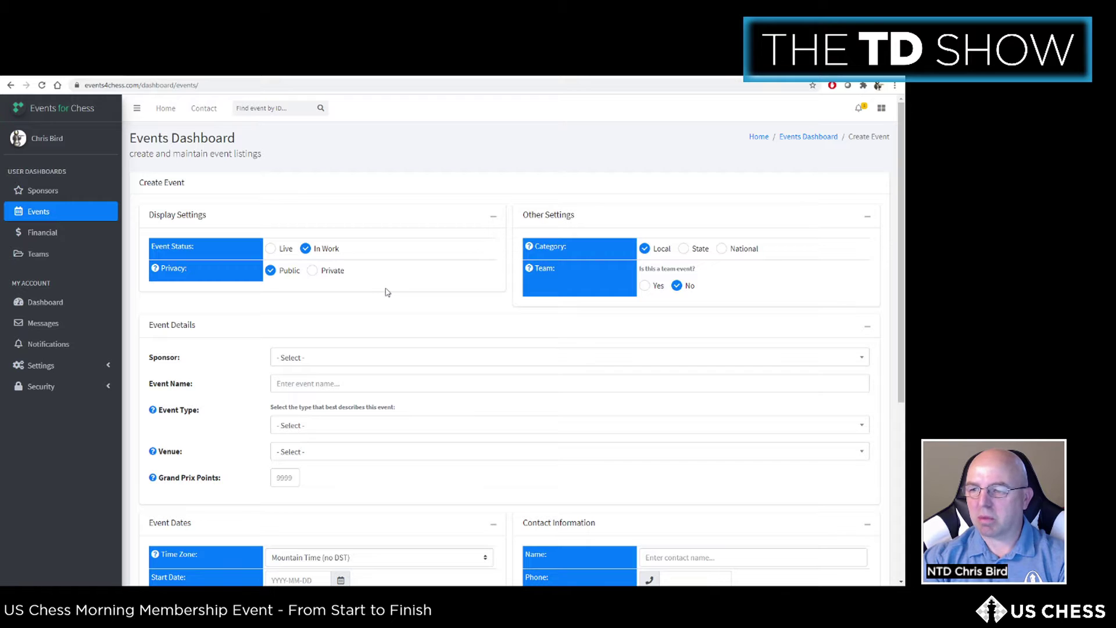
# Step: Set the new event's category to National
pyautogui.scroll(-2, 387, 292)
pyautogui.scroll(2, 386, 303)
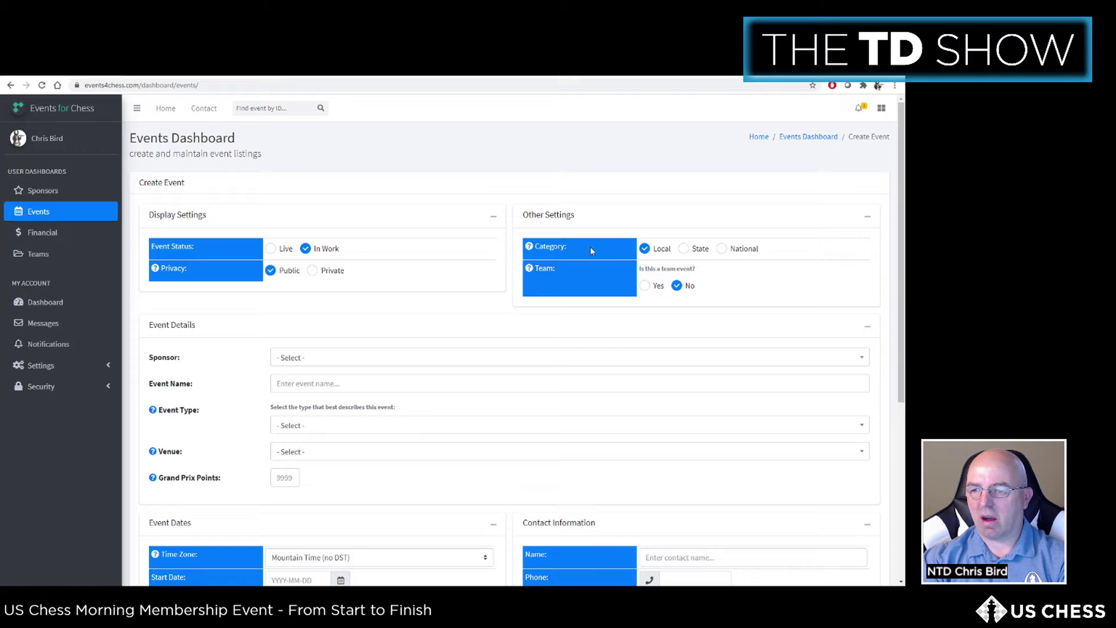
pyautogui.click(721, 249)
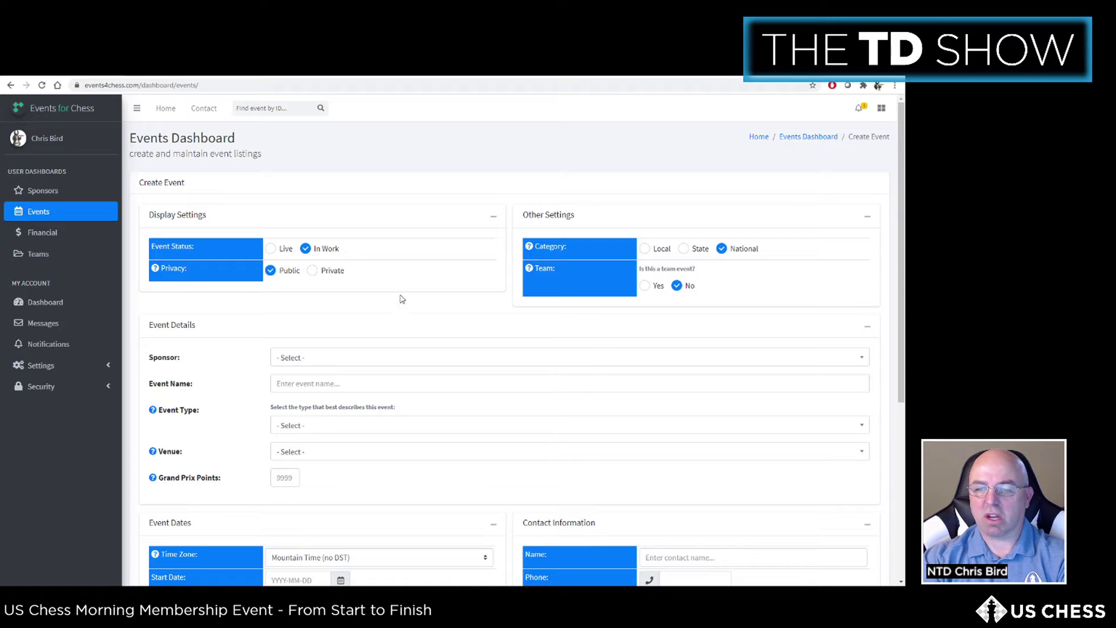
pyautogui.click(372, 359)
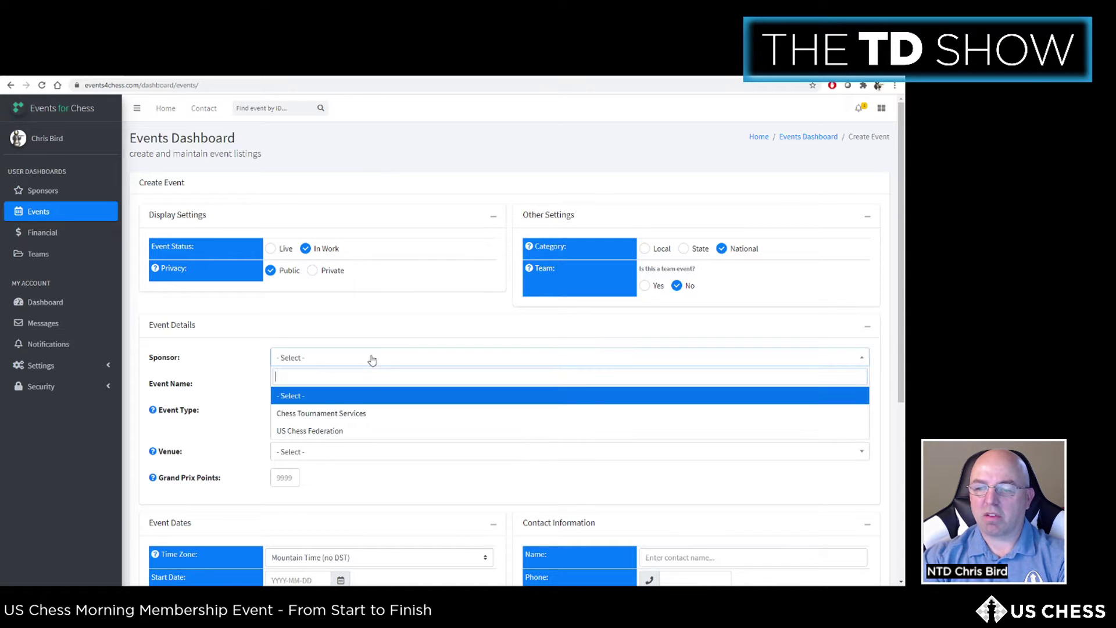
# Step: Choose sponsor US Chess Federation and name the event 'US Chess Morning Membership Event (Friday, Nov 6)'
pyautogui.click(331, 431)
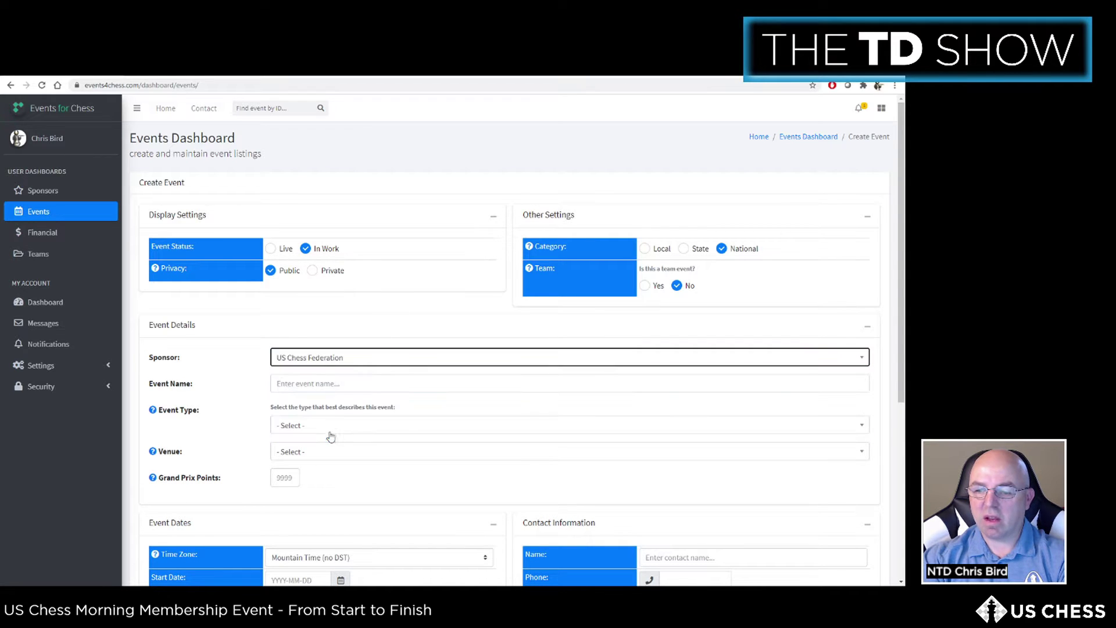
pyautogui.click(330, 384)
pyautogui.write('US Chess Morning Membership Event (Friday, Nov')
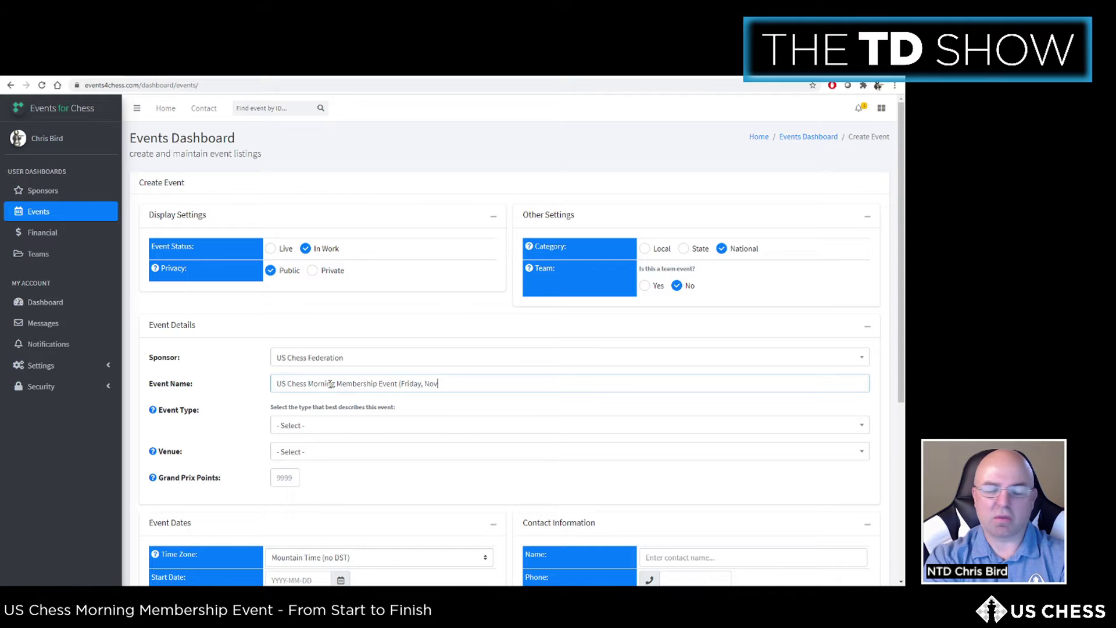
pyautogui.write(' 6')
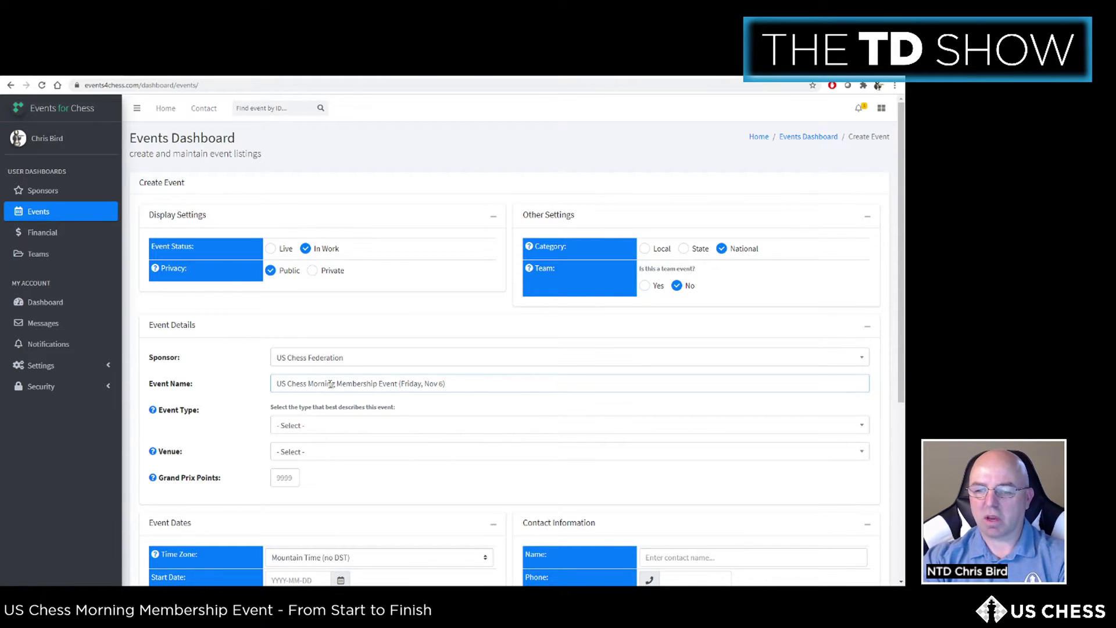
# Step: Set the event type to Blitz and the venue to Chess.com
pyautogui.scroll(-1, 331, 383)
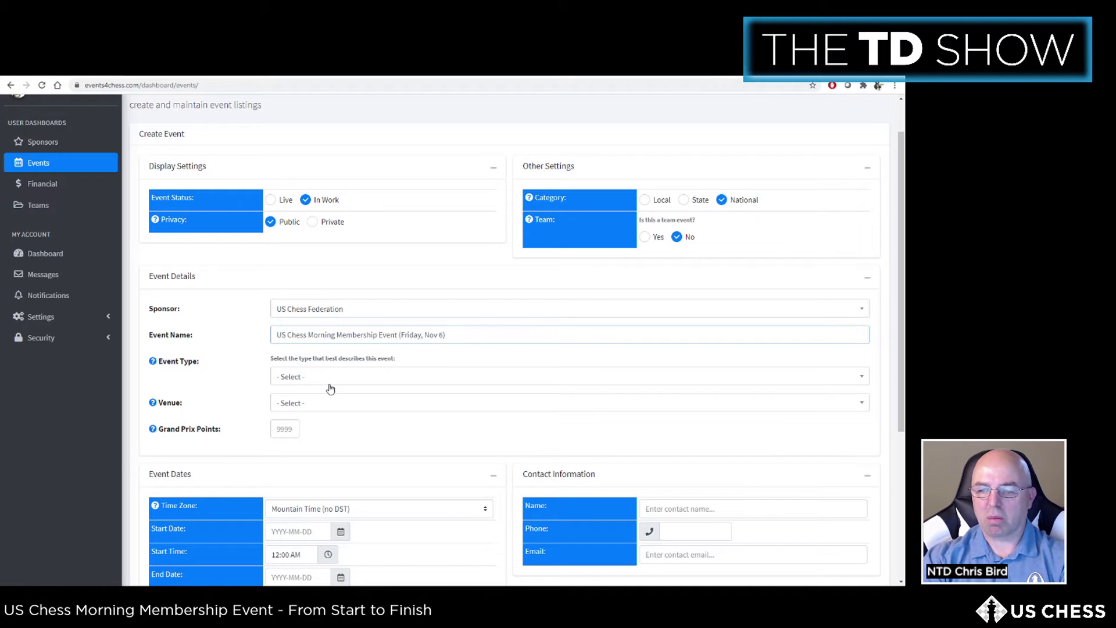
pyautogui.click(326, 378)
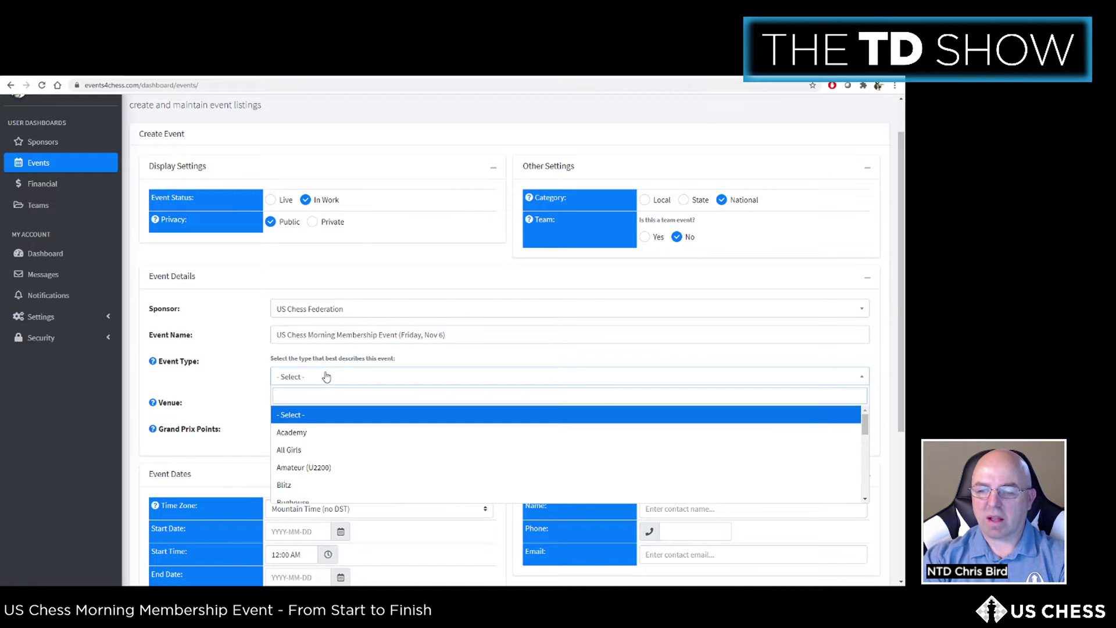
pyautogui.click(293, 484)
pyautogui.click(294, 407)
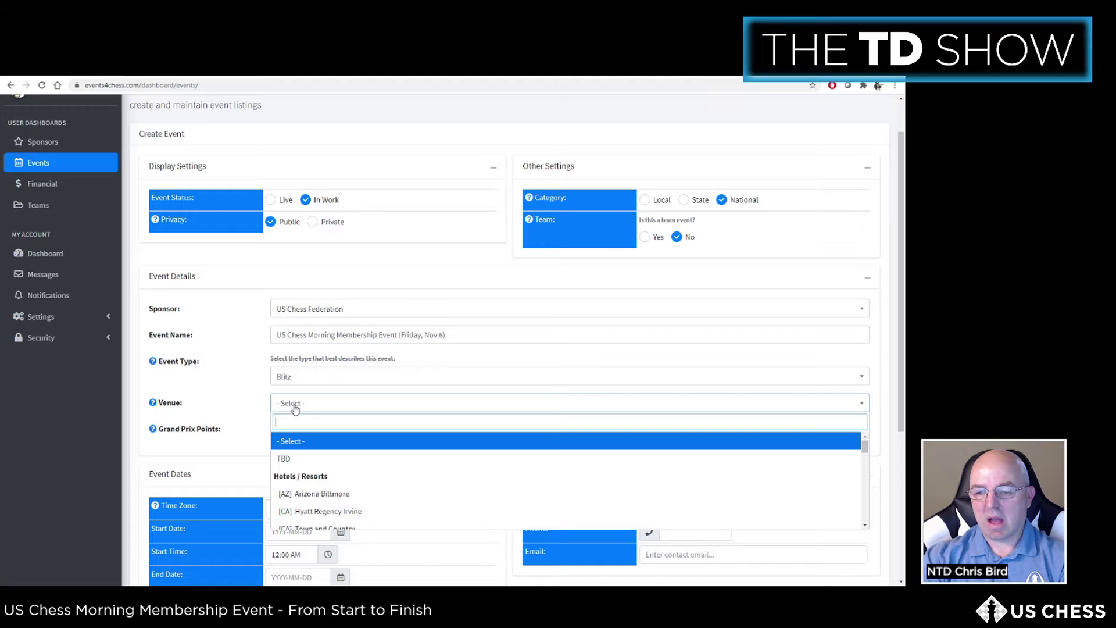
pyautogui.write('chess')
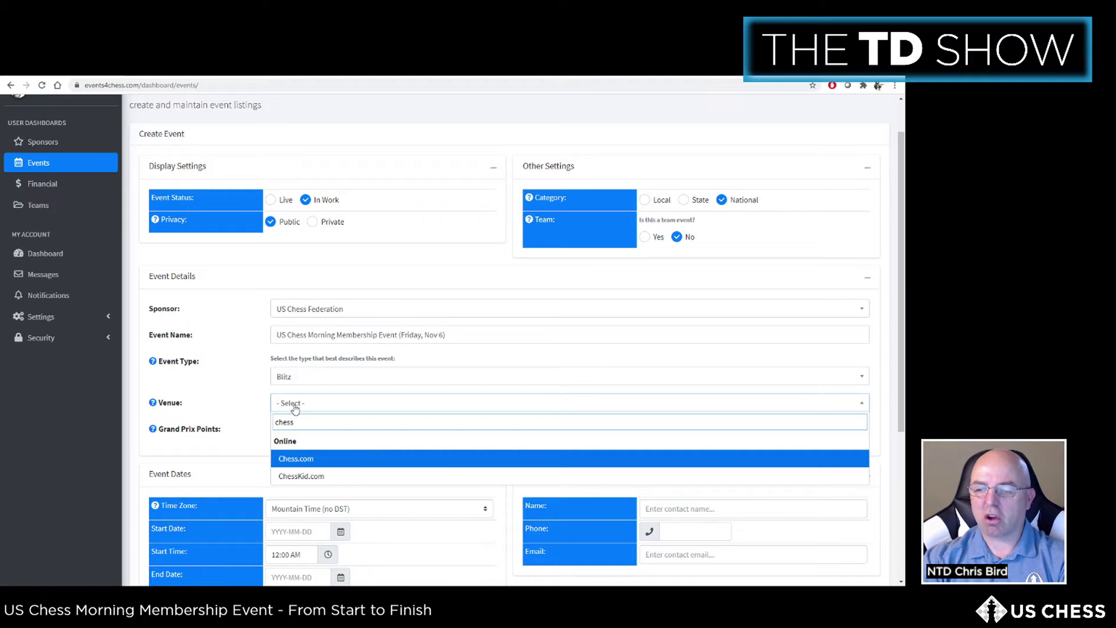
pyautogui.click(311, 459)
pyautogui.scroll(-2, 254, 344)
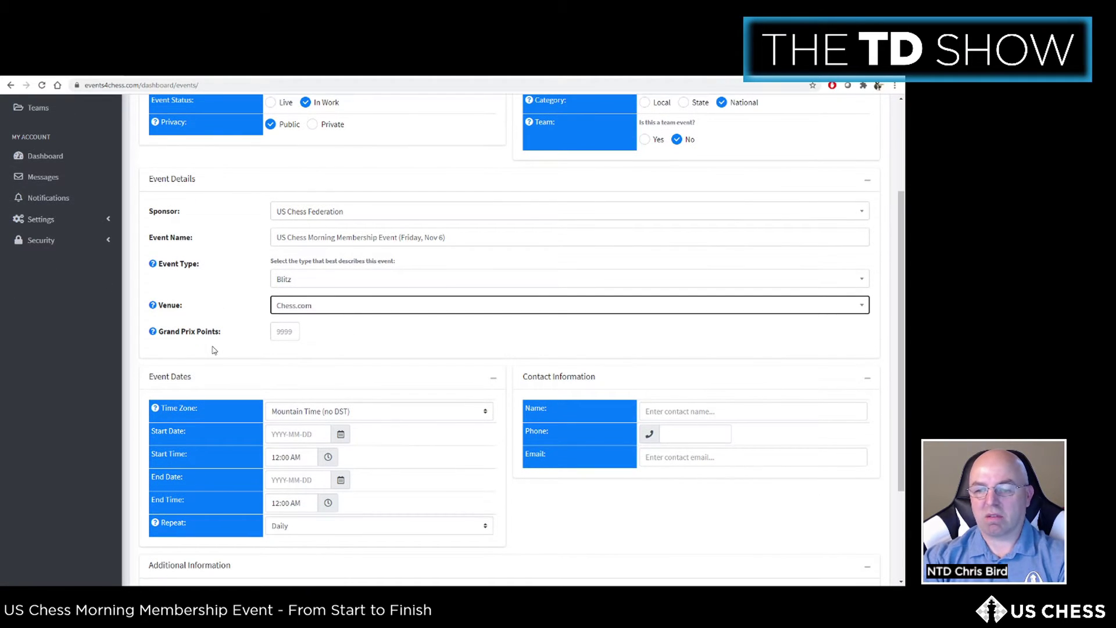
# Step: Set Eastern Time and a start of November 6 at 11:00 AM
pyautogui.scroll(-3, 215, 350)
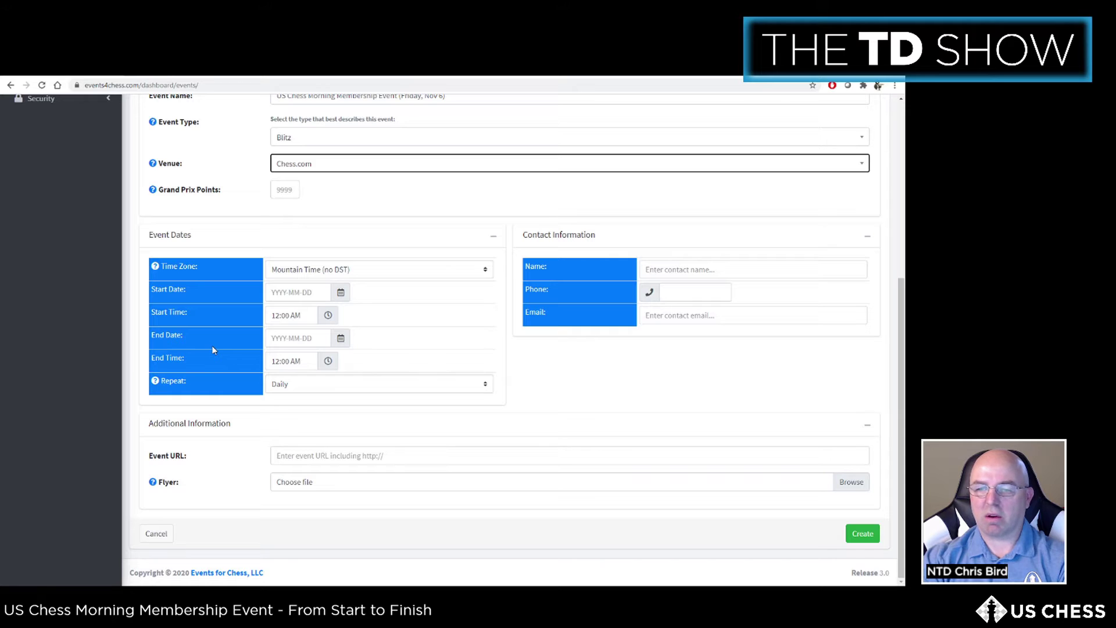
pyautogui.click(341, 271)
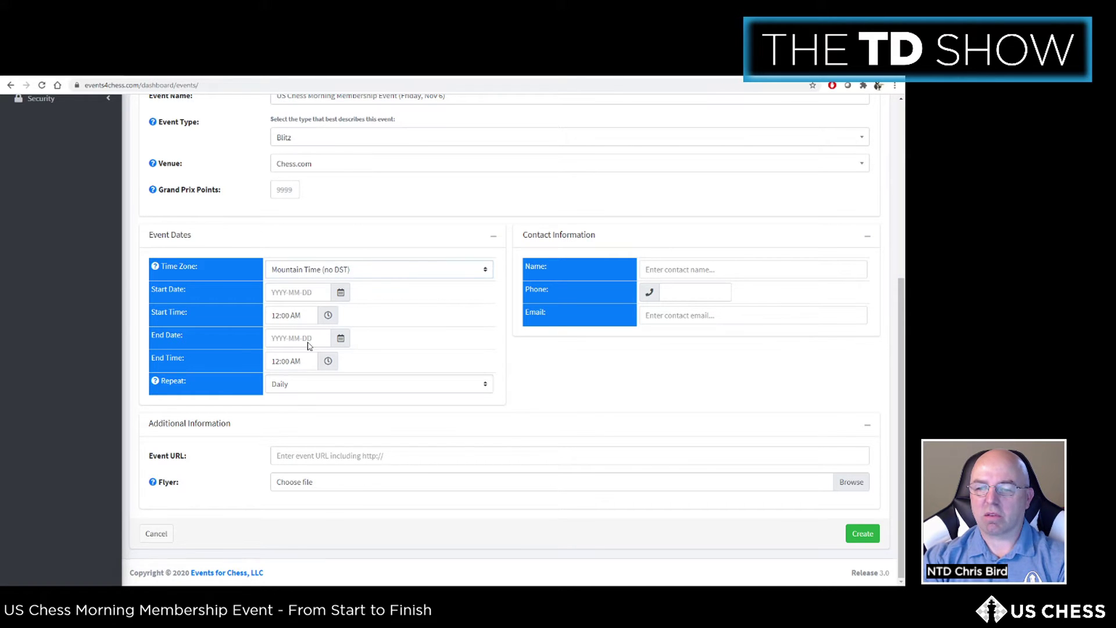
pyautogui.click(303, 361)
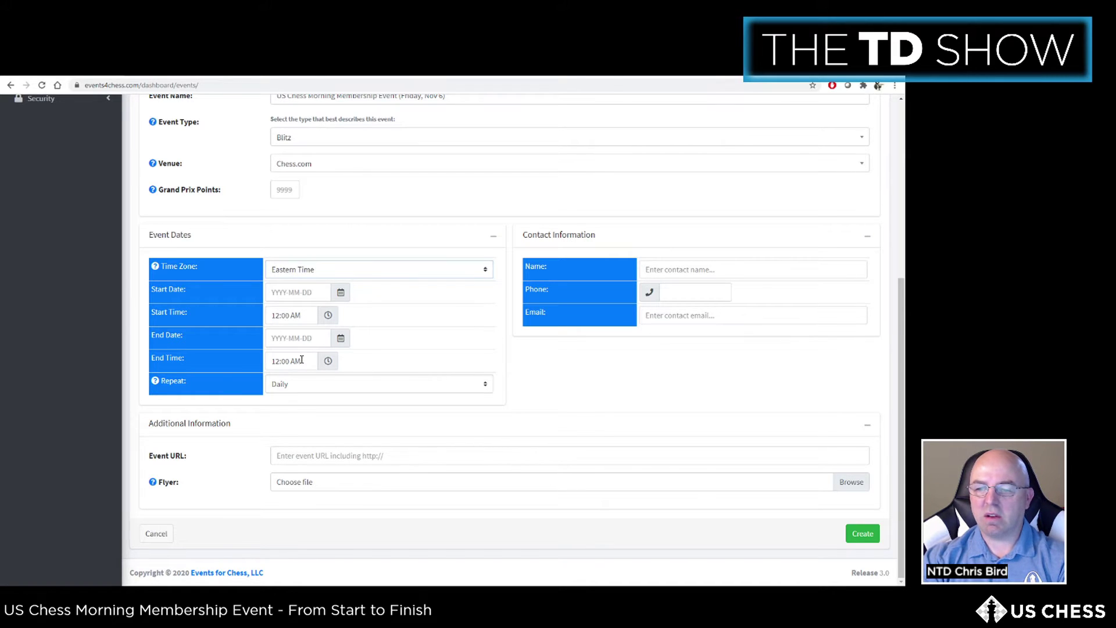
pyautogui.click(341, 292)
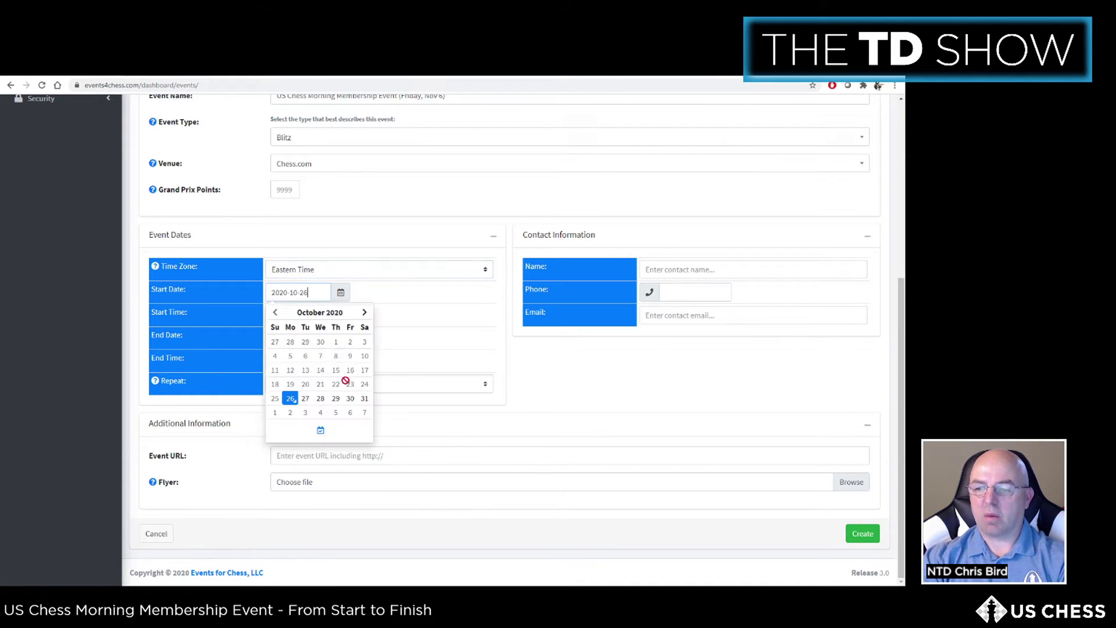
pyautogui.click(349, 413)
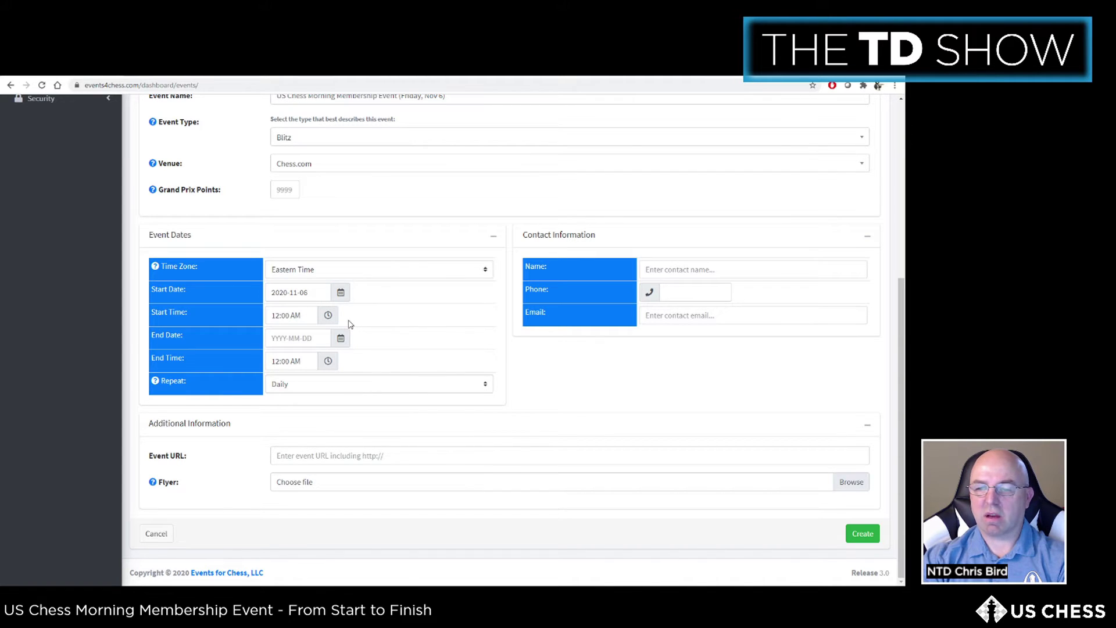
pyautogui.click(323, 316)
pyautogui.click(283, 420)
pyautogui.click(375, 330)
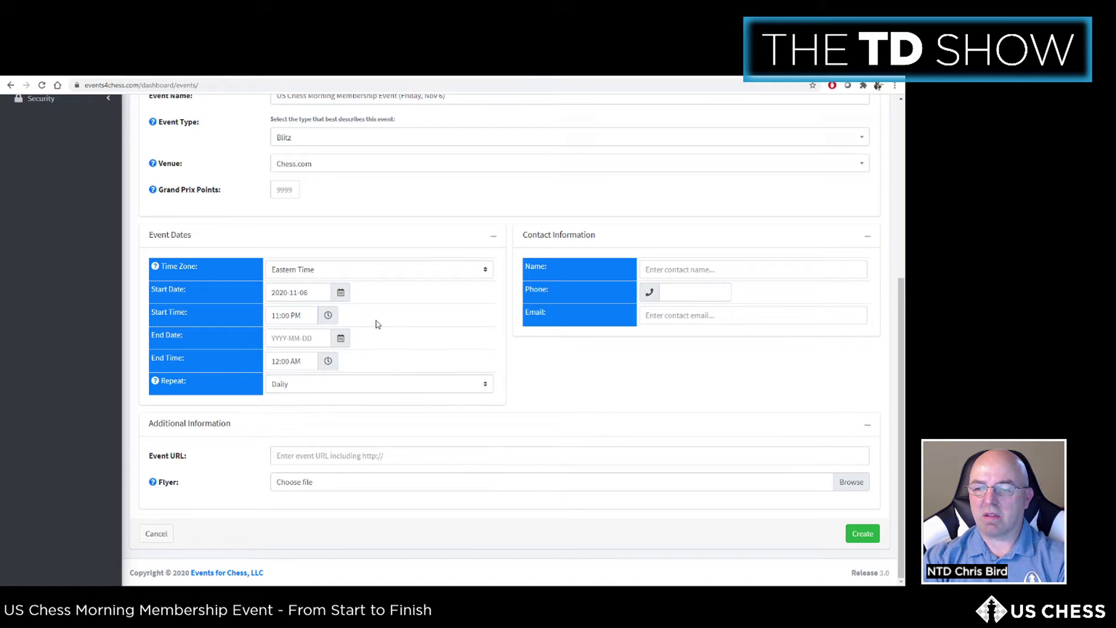
pyautogui.click(328, 317)
pyautogui.click(359, 383)
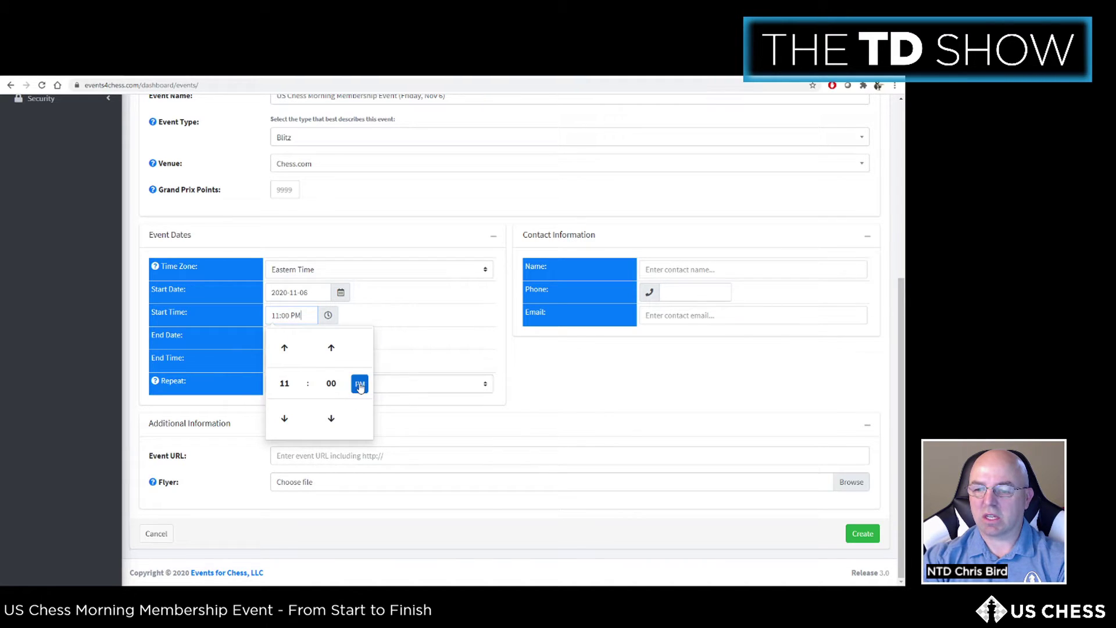
pyautogui.click(377, 318)
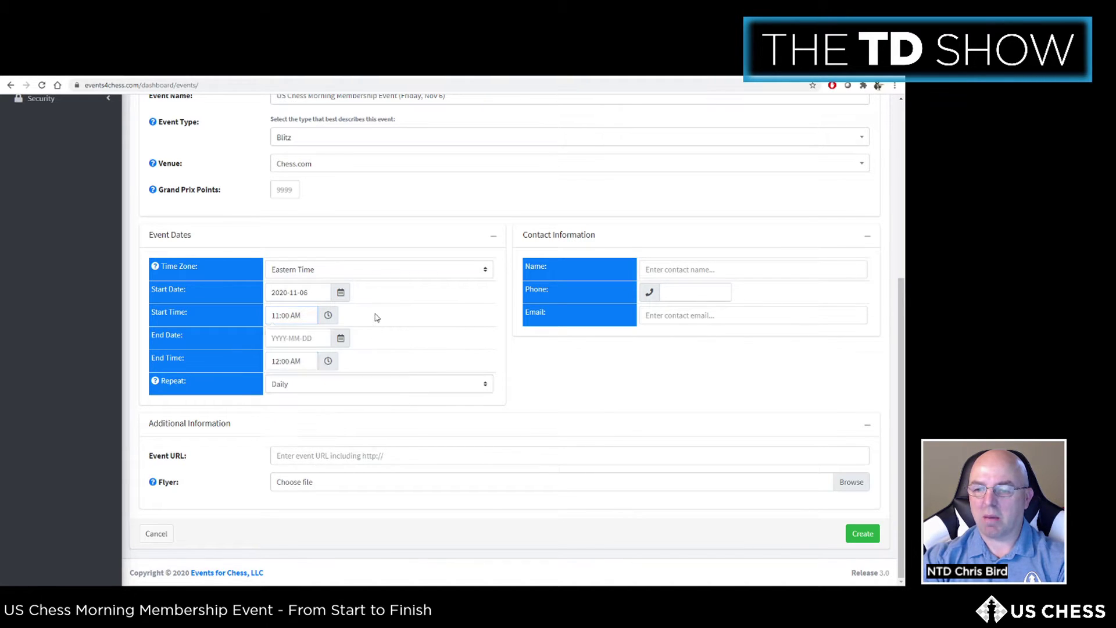
# Step: Set the end to November 6 at 12:00 PM
pyautogui.click(341, 339)
pyautogui.click(350, 458)
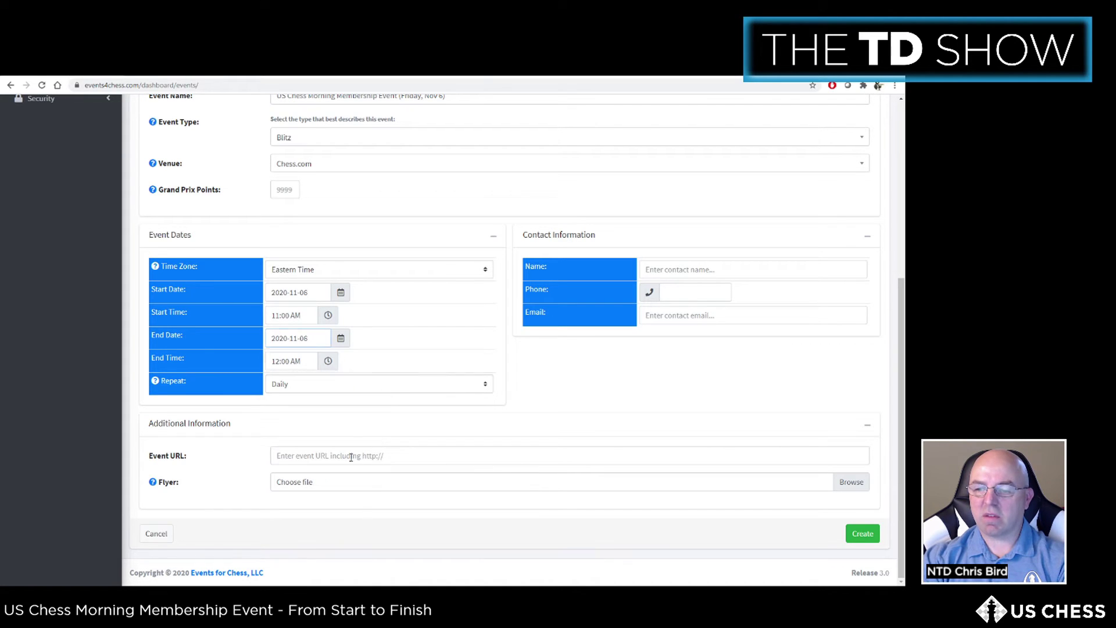
pyautogui.click(328, 362)
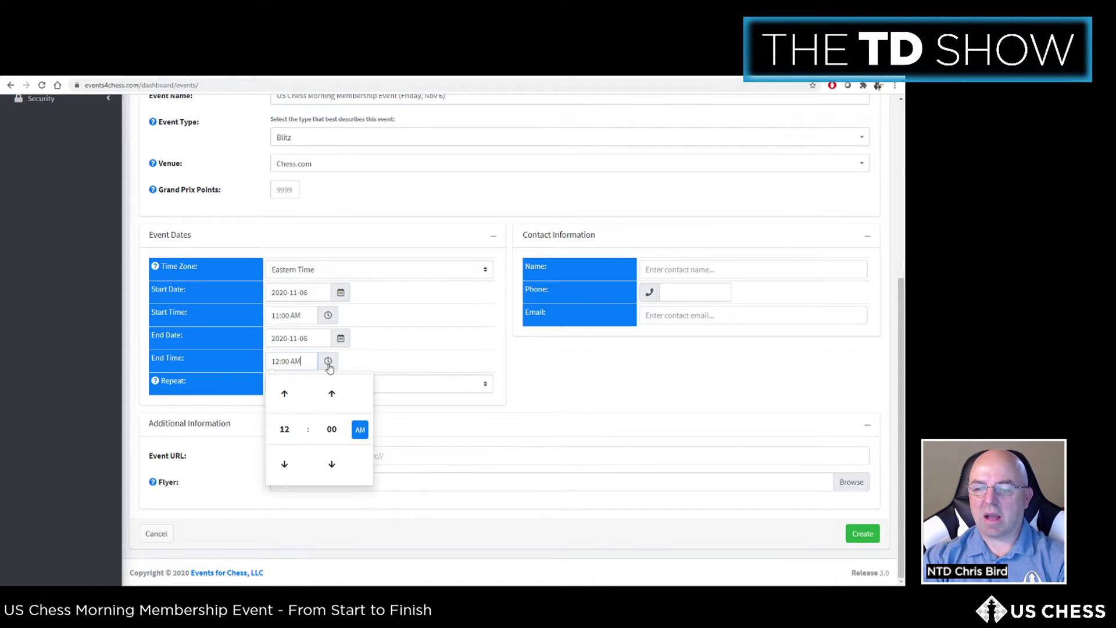
pyautogui.click(360, 429)
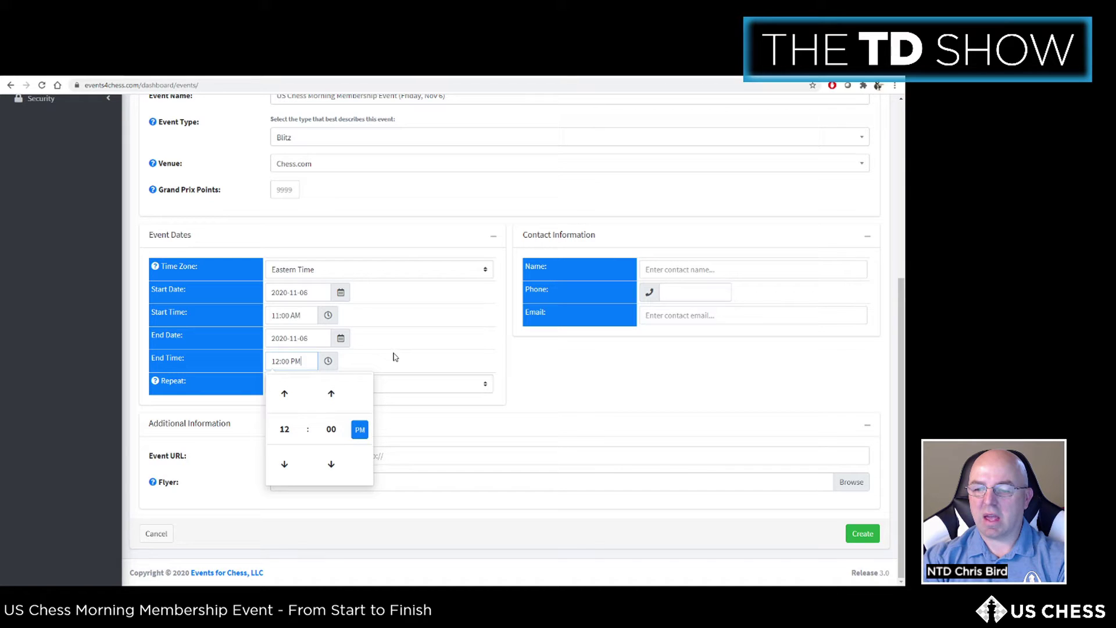
pyautogui.click(395, 359)
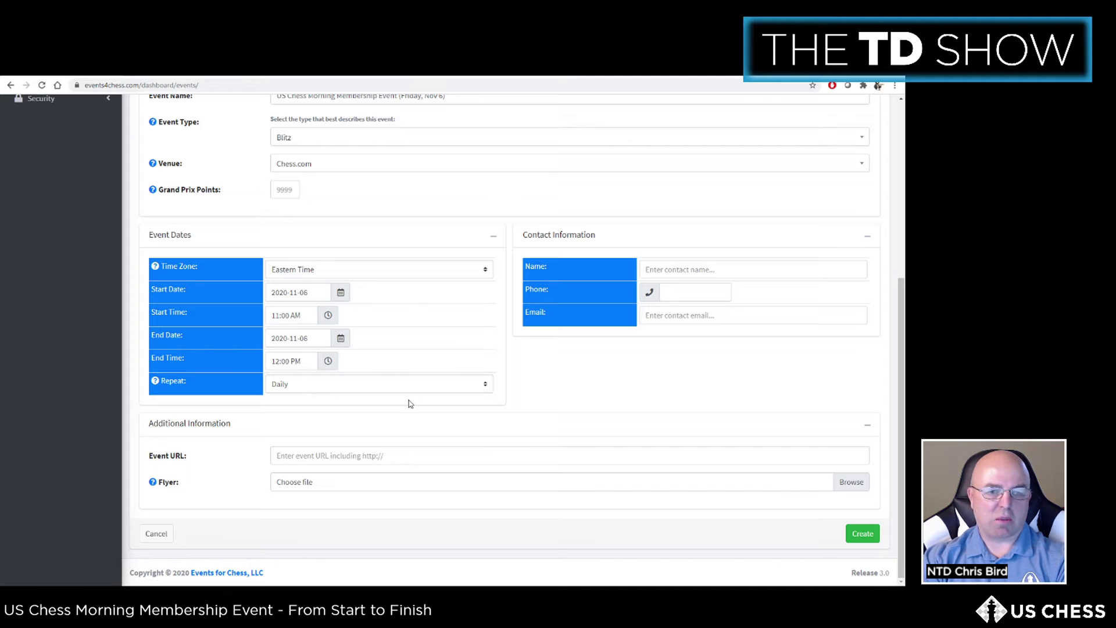
# Step: Enter the contact's full name and e-mail address in Contact Information
pyautogui.click(673, 268)
pyautogui.click(671, 295)
pyautogui.click(671, 315)
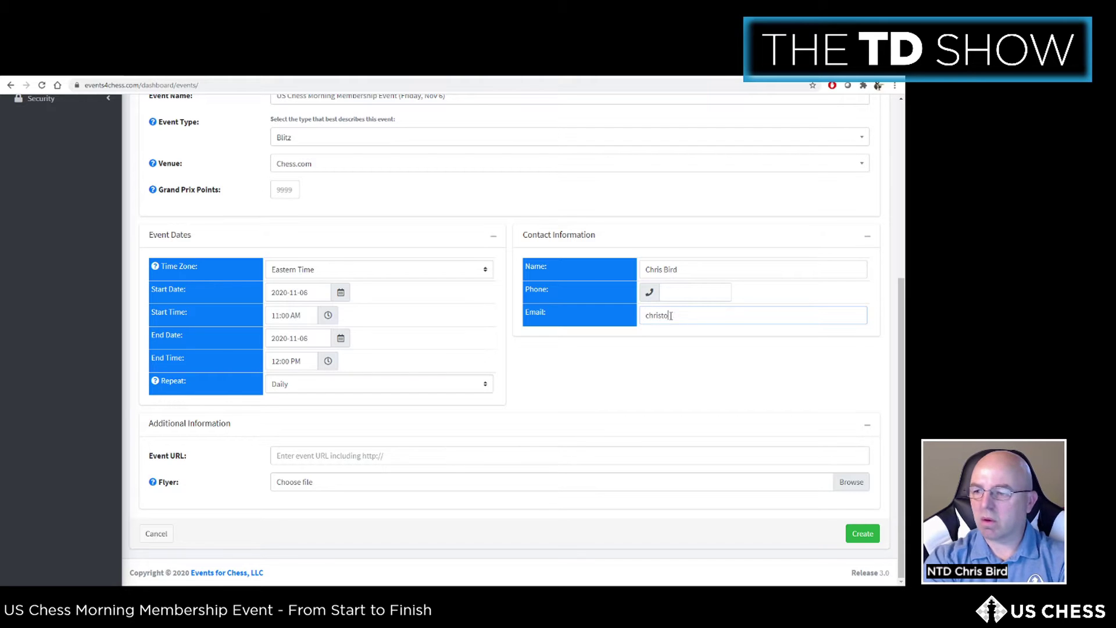
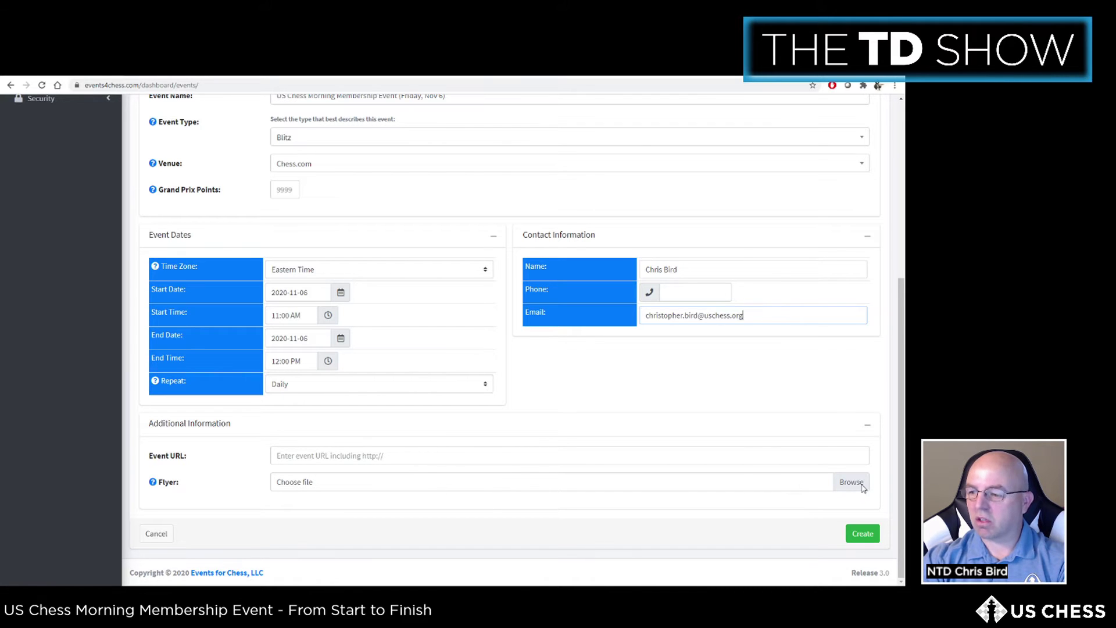
# Step: Finish the contact details and create the event with the green Create button
pyautogui.click(297, 455)
pyautogui.click(289, 441)
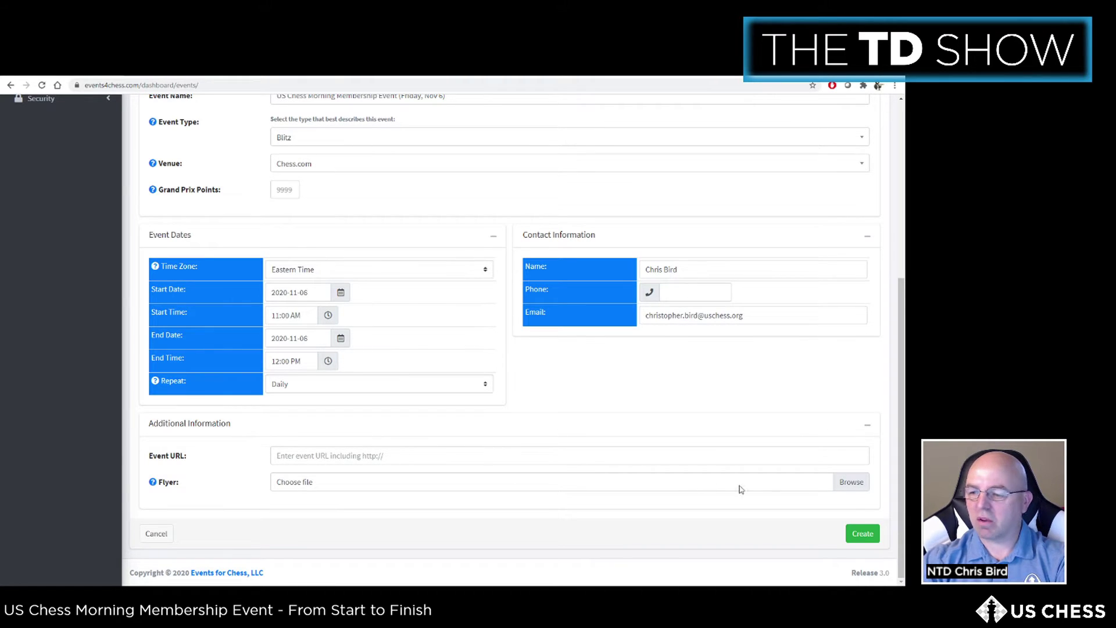
pyautogui.click(869, 536)
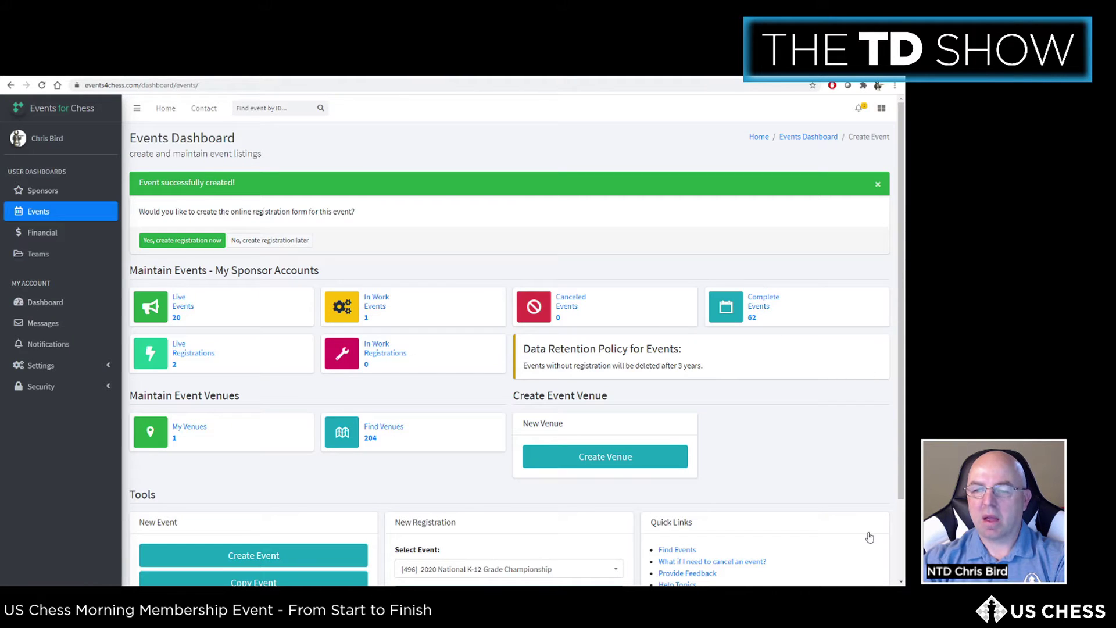